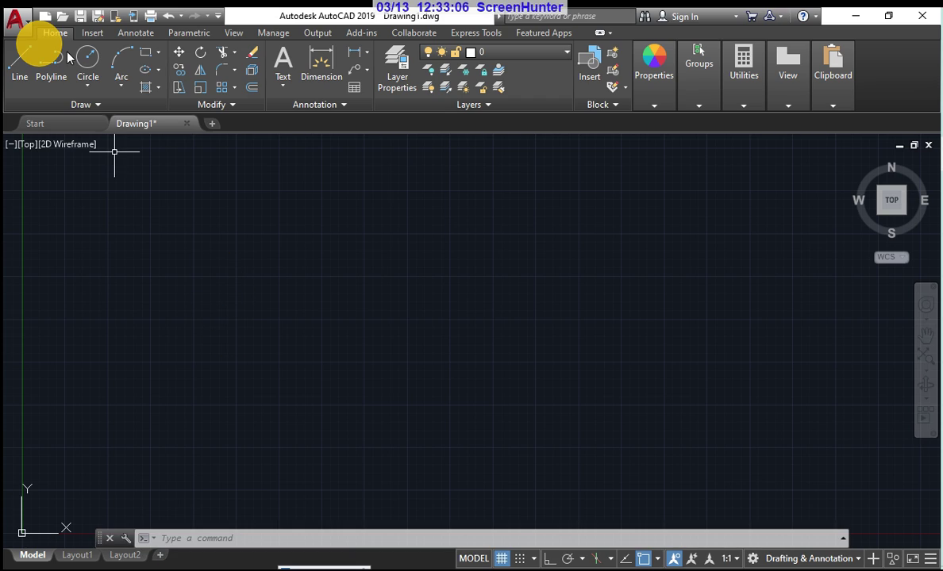
Draw a radius-1 circle in the middle of the drawing and turn Ortho on.
left_click(87, 58)
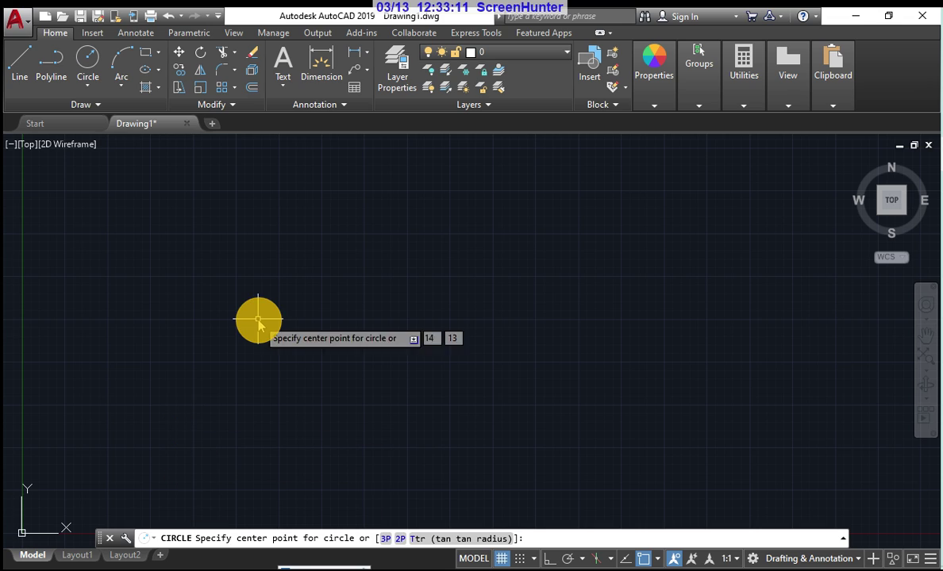
key("Escape")
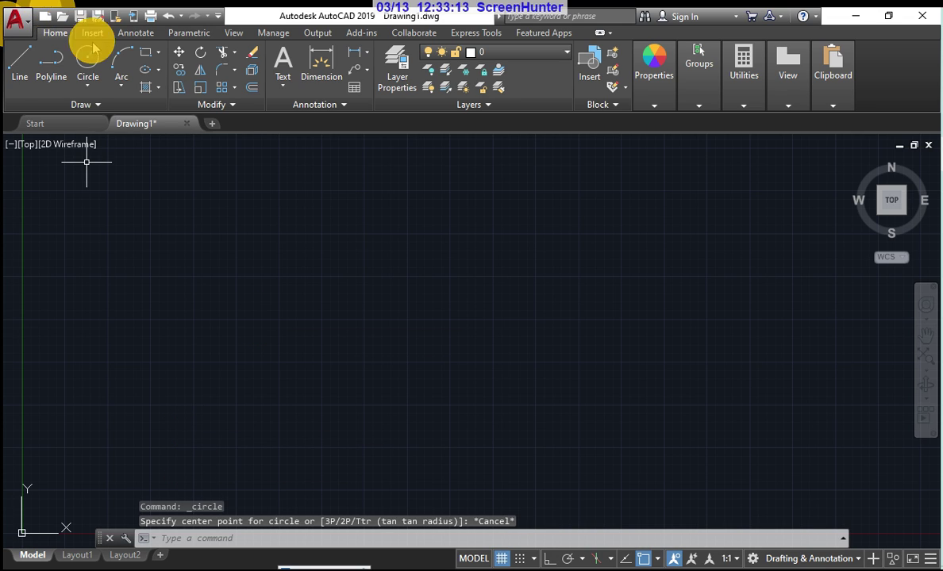
left_click(88, 57)
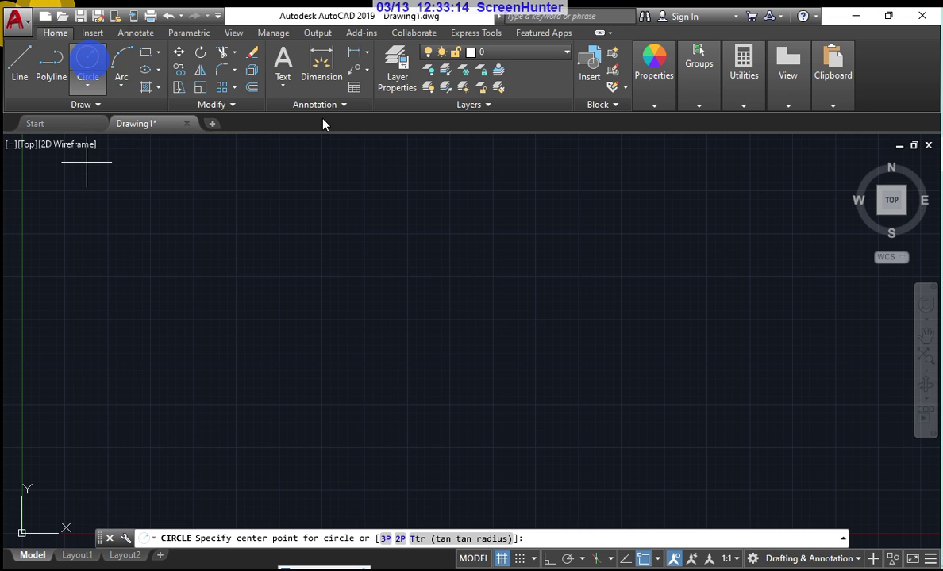
left_click(387, 340)
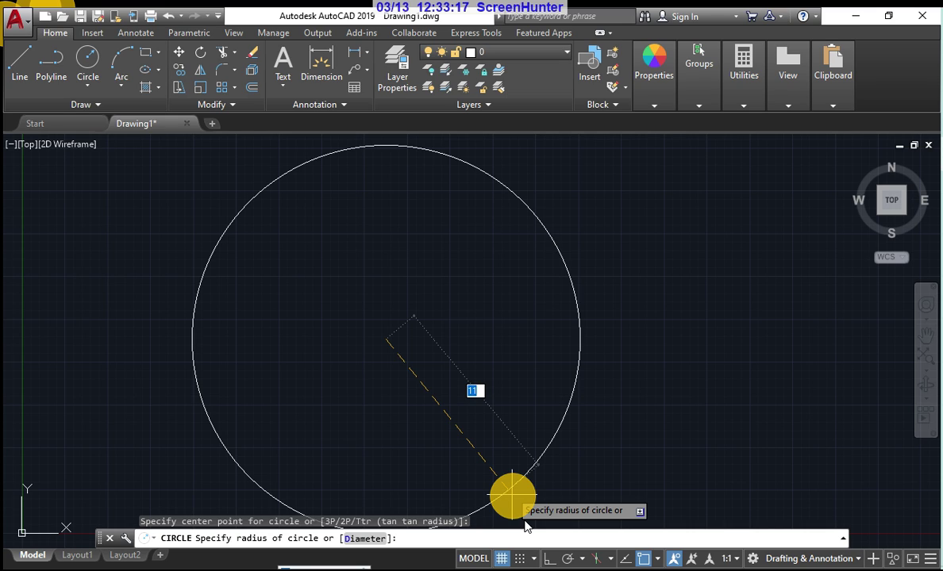
key("F8")
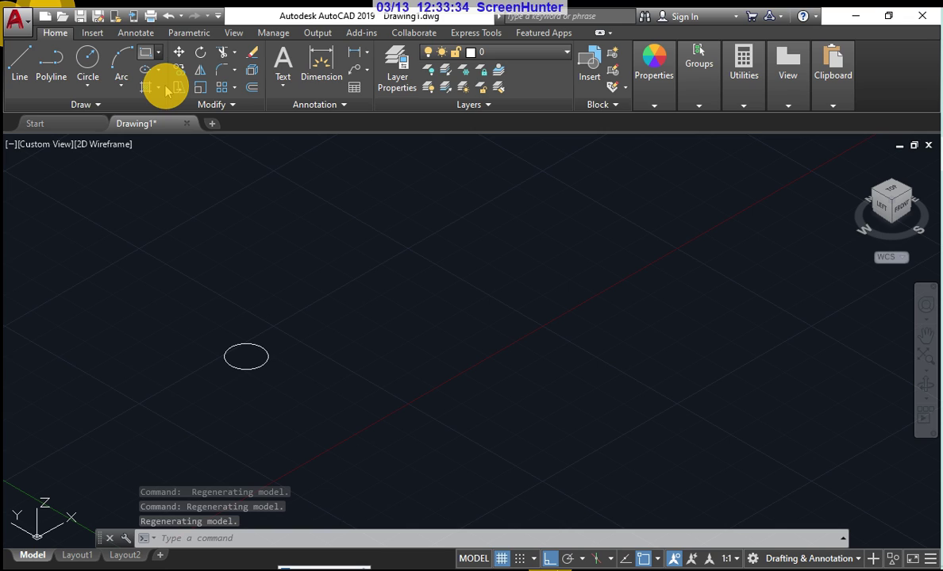
Draw a six-sided inscribed polygon centred on the small circle, then select the circle.
left_click(167, 91)
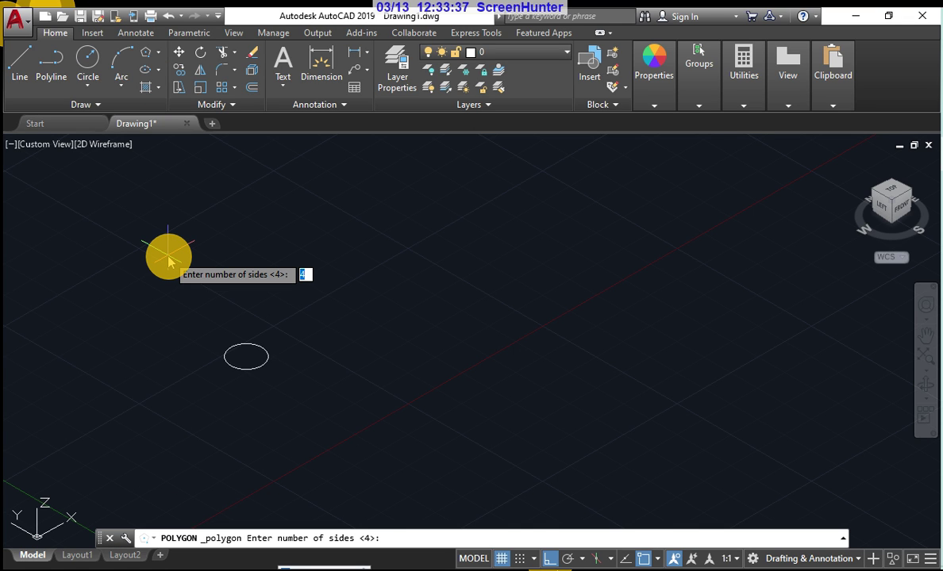
type("6")
key("Return")
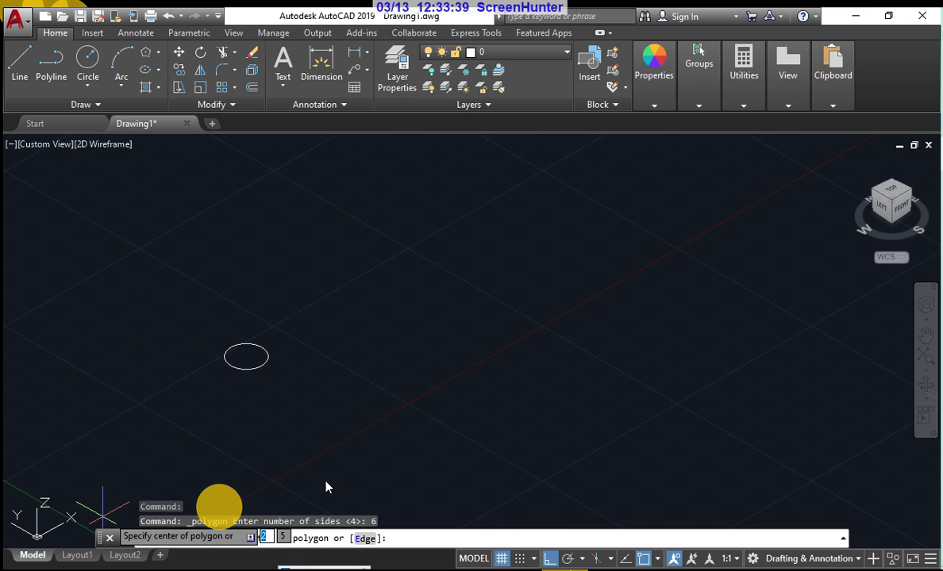
left_click(247, 358)
key("Return")
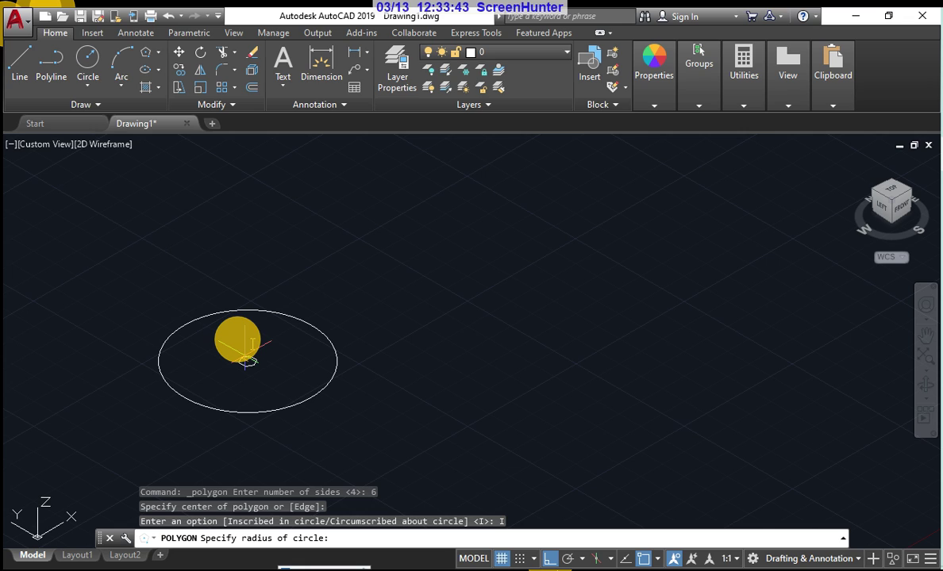
left_click(300, 389)
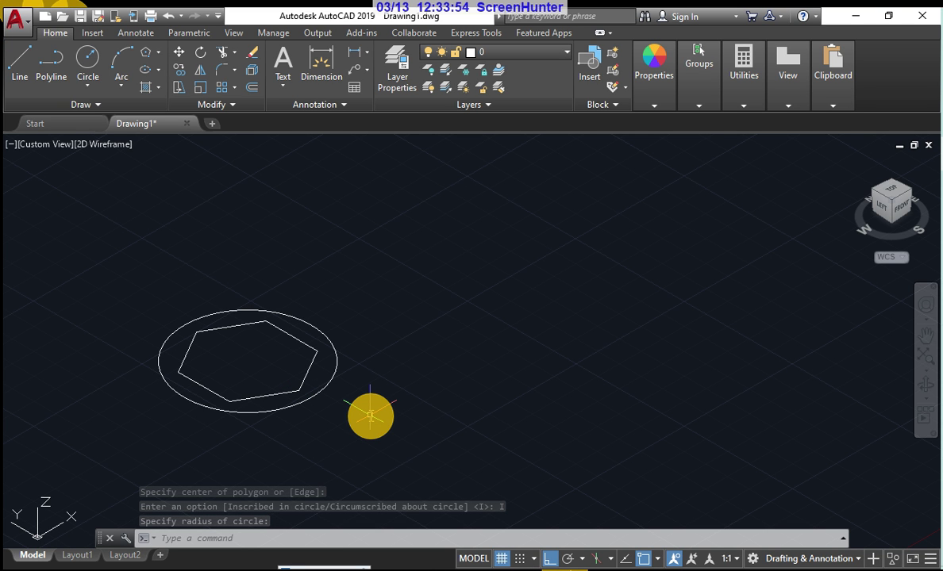
key("Escape")
left_click(164, 341)
Extrude the circle to a height of 13 to form the vertical cylinder.
type("ext")
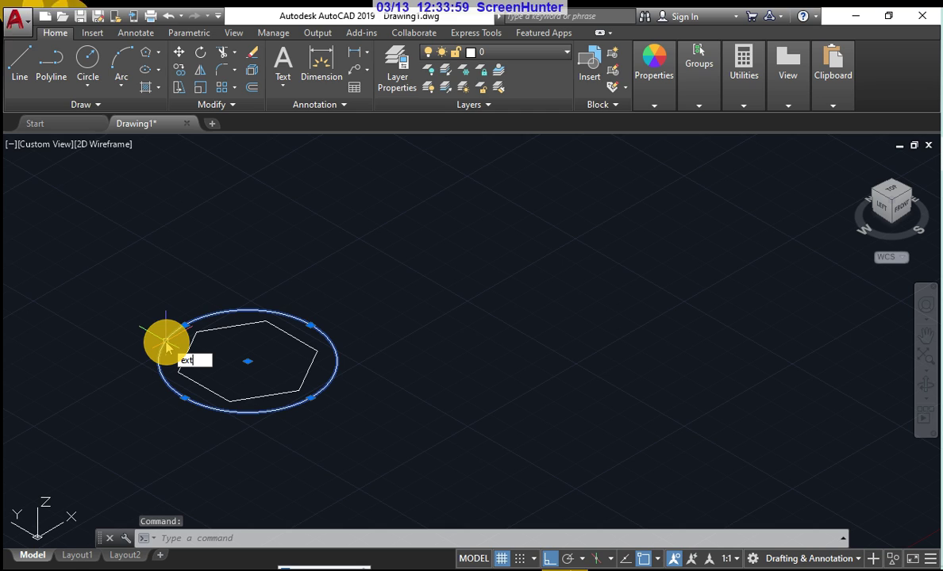
key("Return")
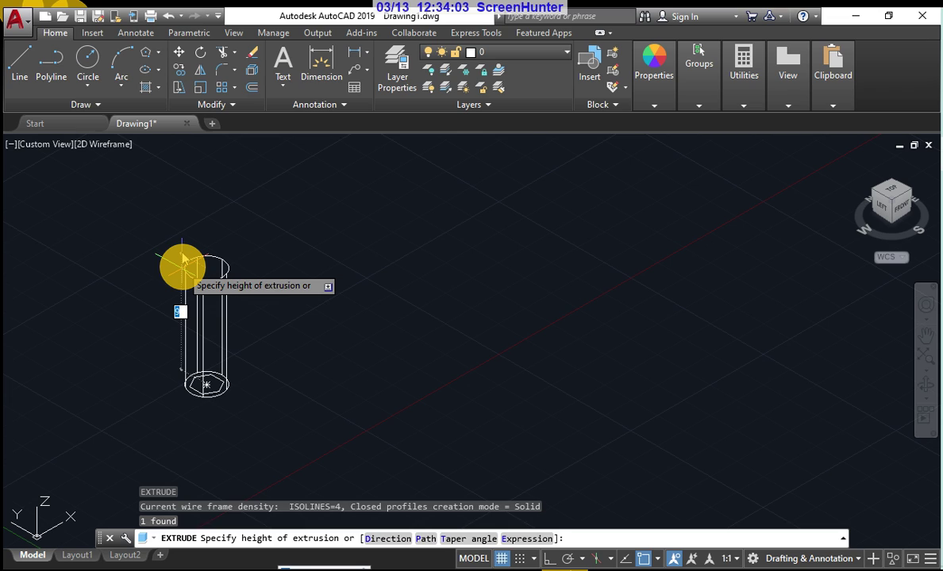
scroll(183, 258, "down", 3)
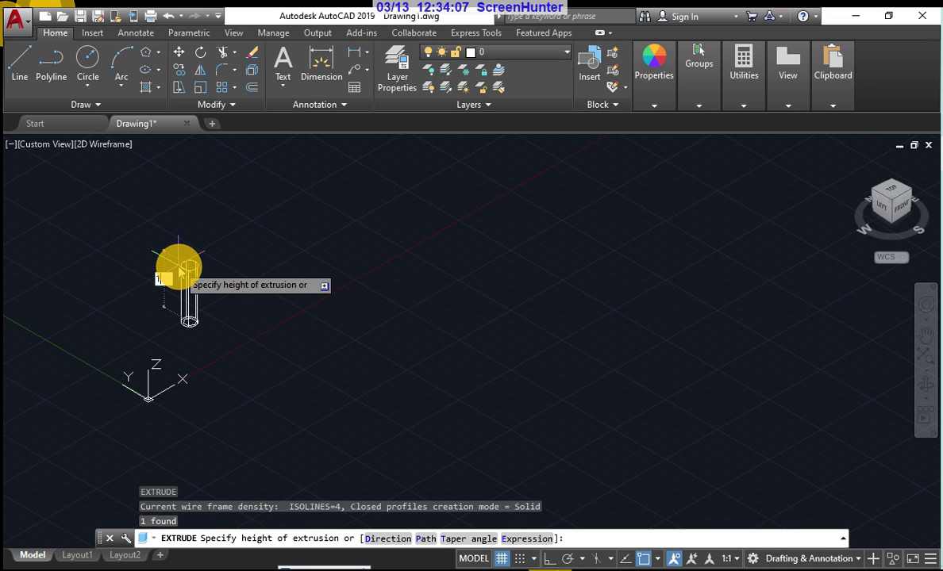
key("F8")
type("13")
key("Return")
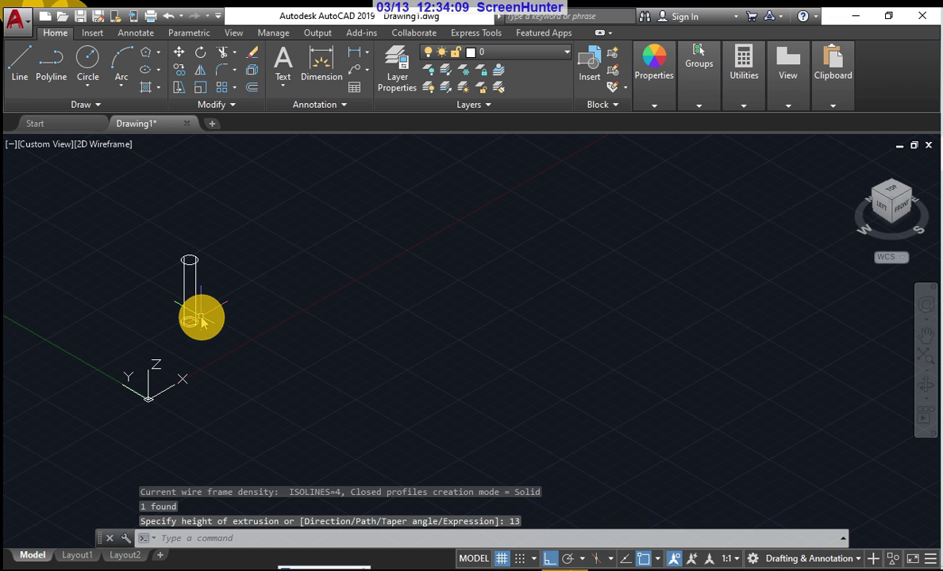
scroll(198, 345, "up", 4)
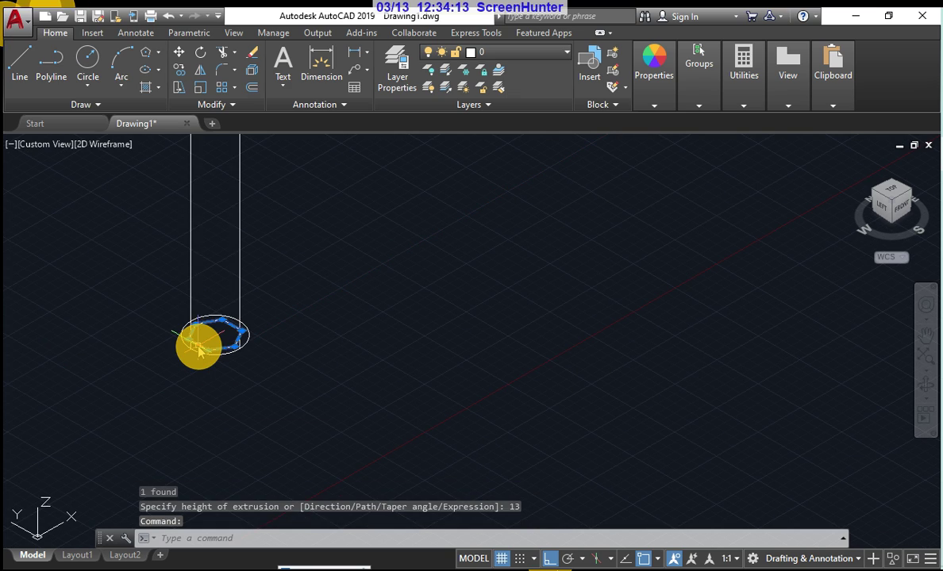
key("Return")
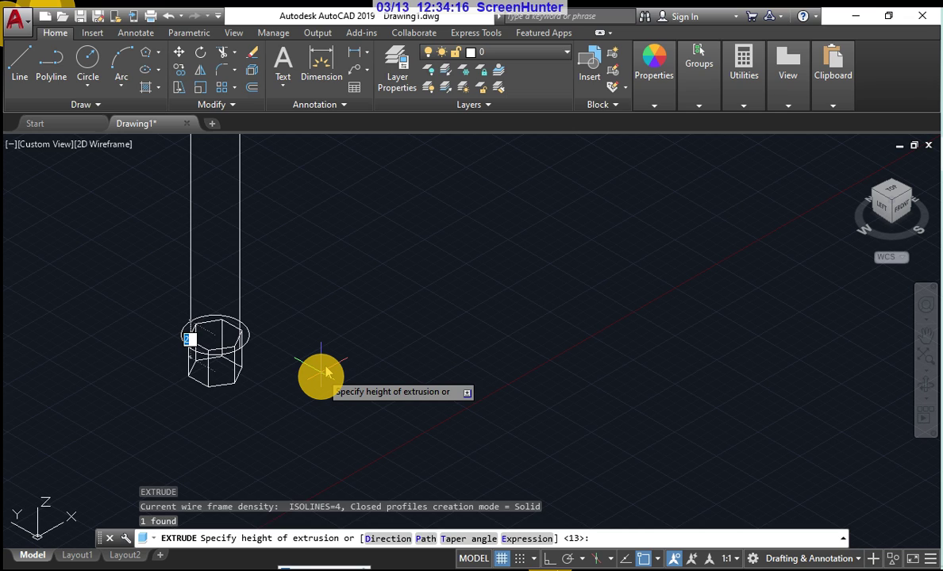
Extrude the hexagon to a height of 8 as a prism inside the cylinder.
scroll(337, 238, "down", 2)
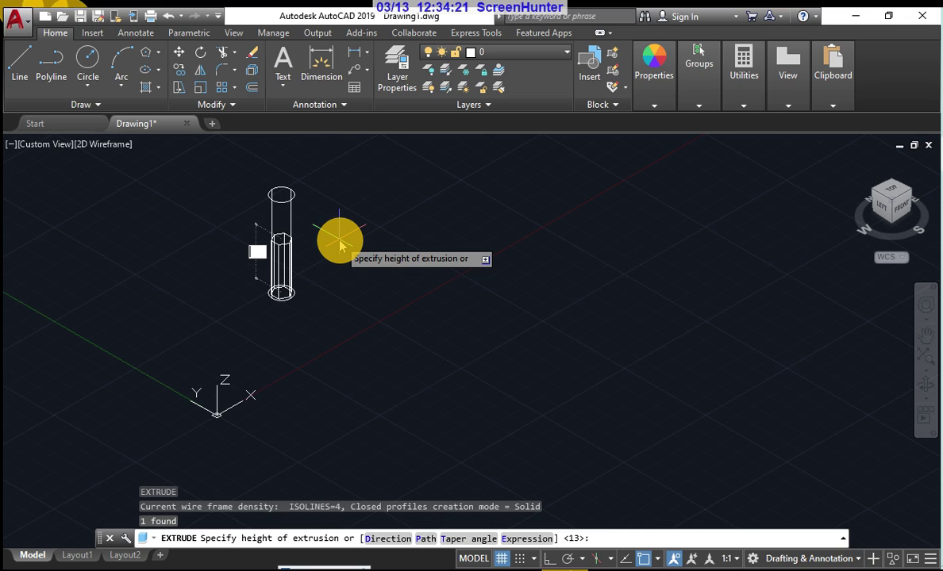
type("8")
key("Return")
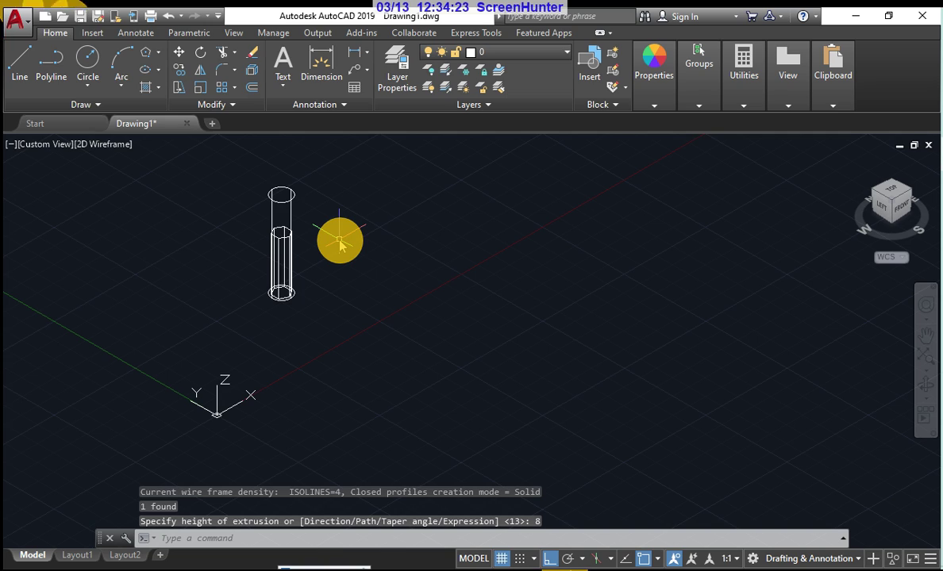
type("su")
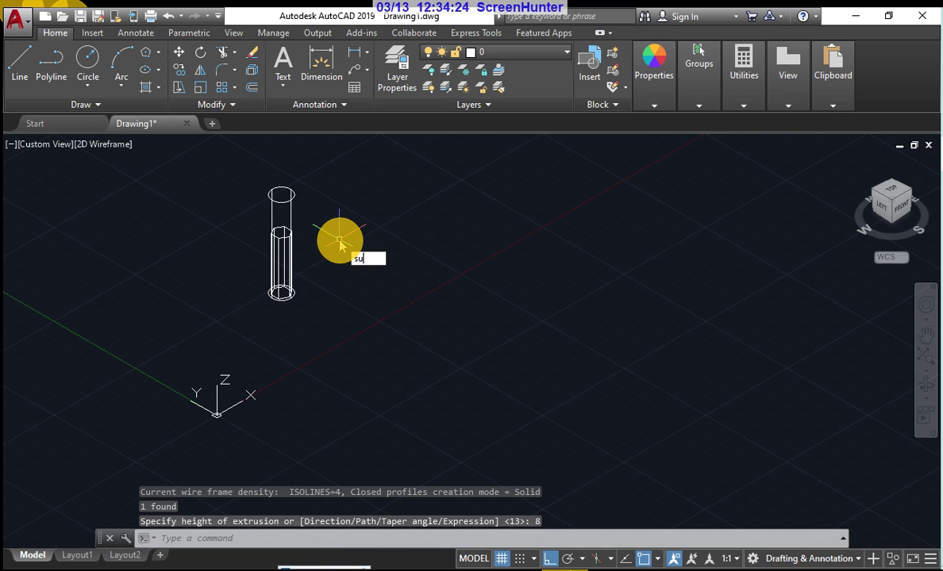
key("Return")
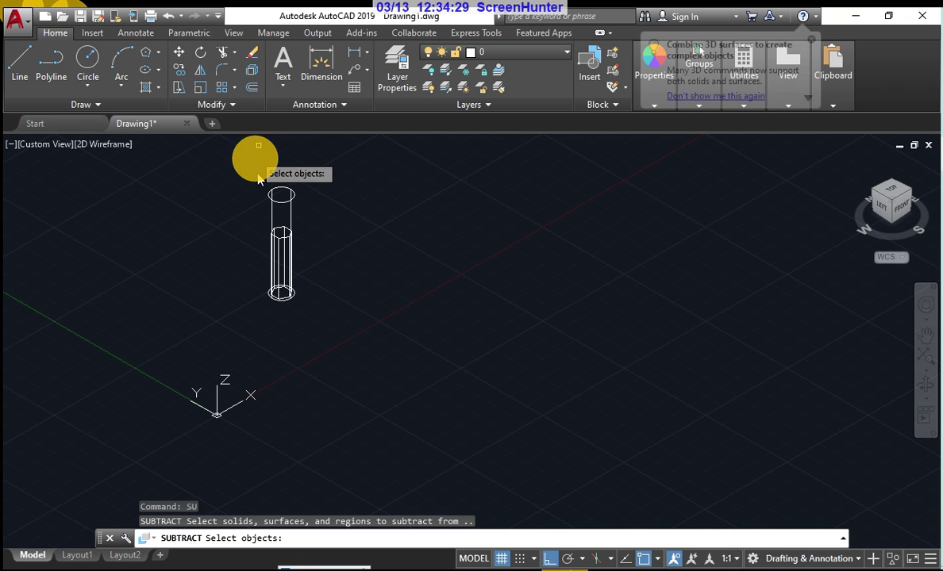
Pick the cylinder as the solid to subtract the hex prism from.
left_click(282, 238)
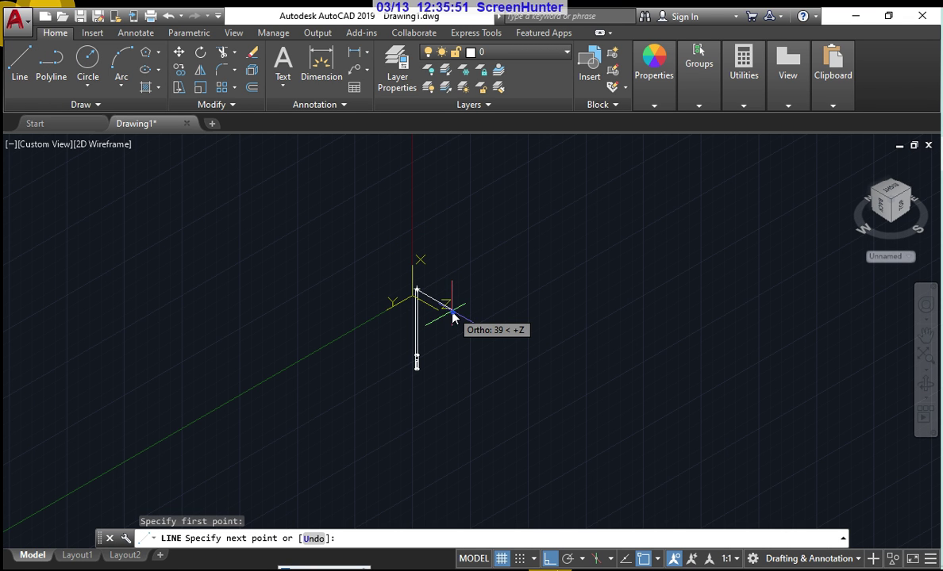
Draw a line from the cylinder's top and stretch it out as the tube path.
left_click(448, 311)
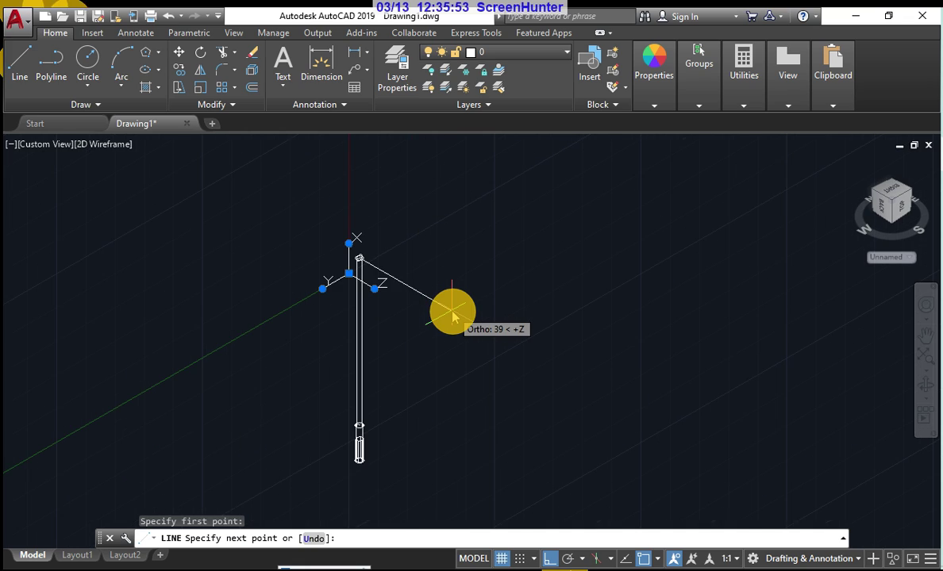
left_click(426, 302)
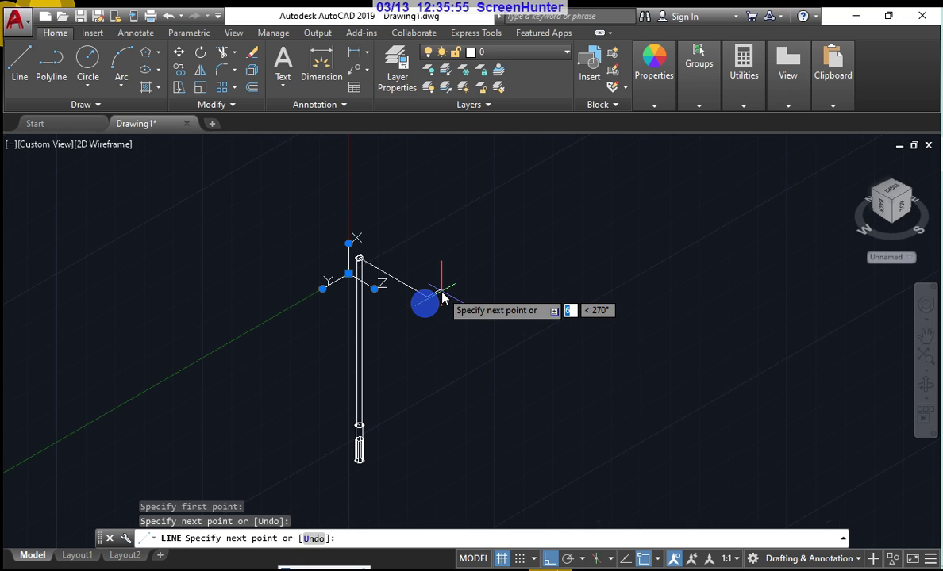
right_click(428, 186)
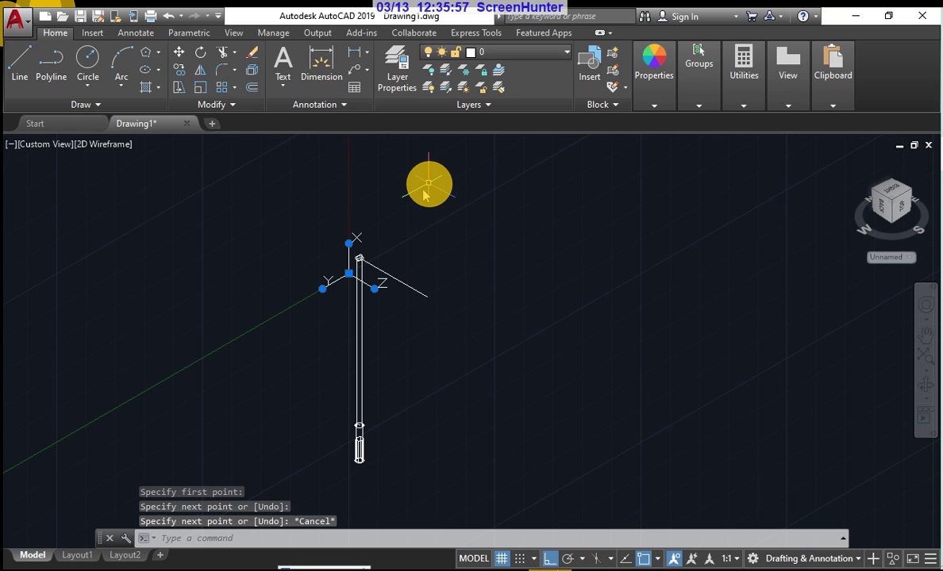
scroll(334, 252, "up", 5)
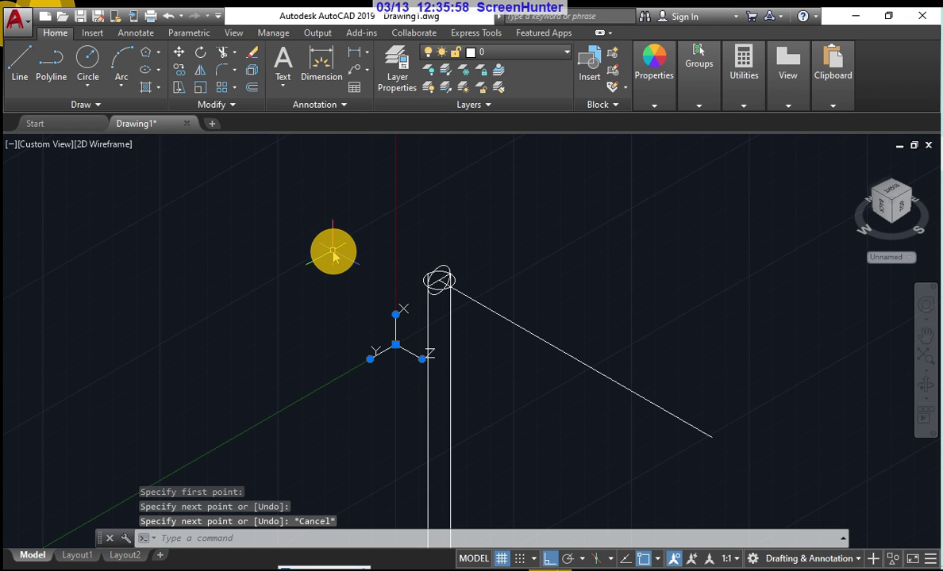
scroll(416, 270, "down", 2)
left_click(608, 388)
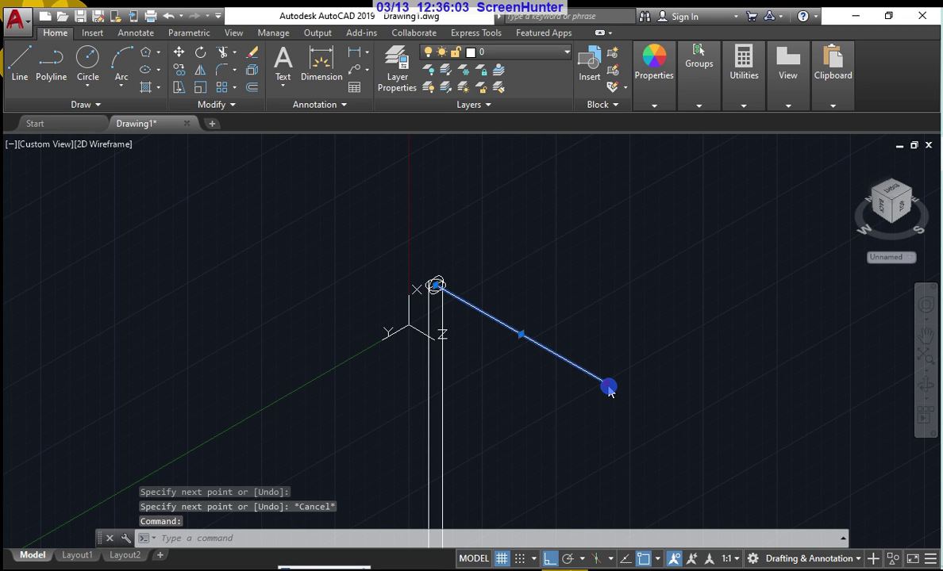
left_click(608, 389)
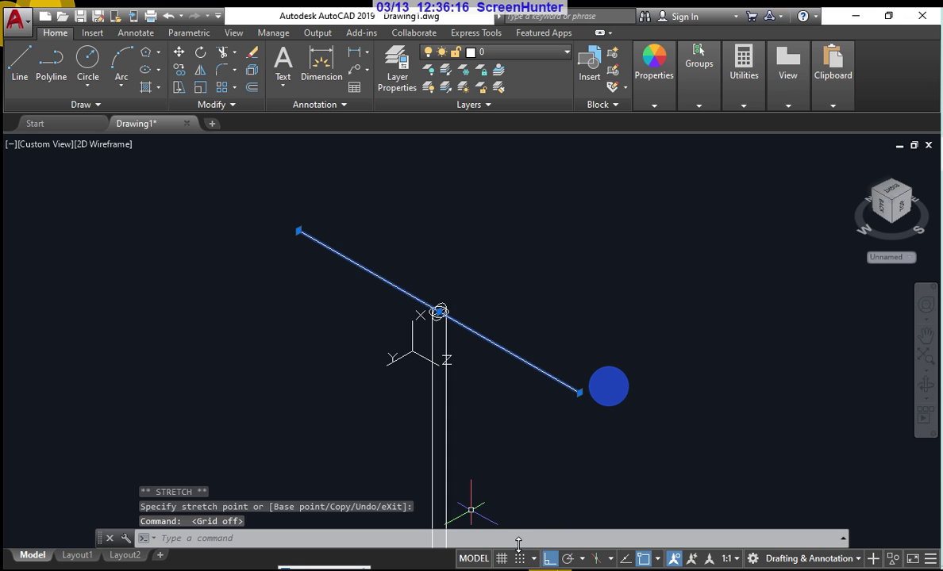
scroll(442, 298, "up", 5)
key("Escape")
Extrude the tilted circle along the line using EXTRUDE's Path option.
type("e")
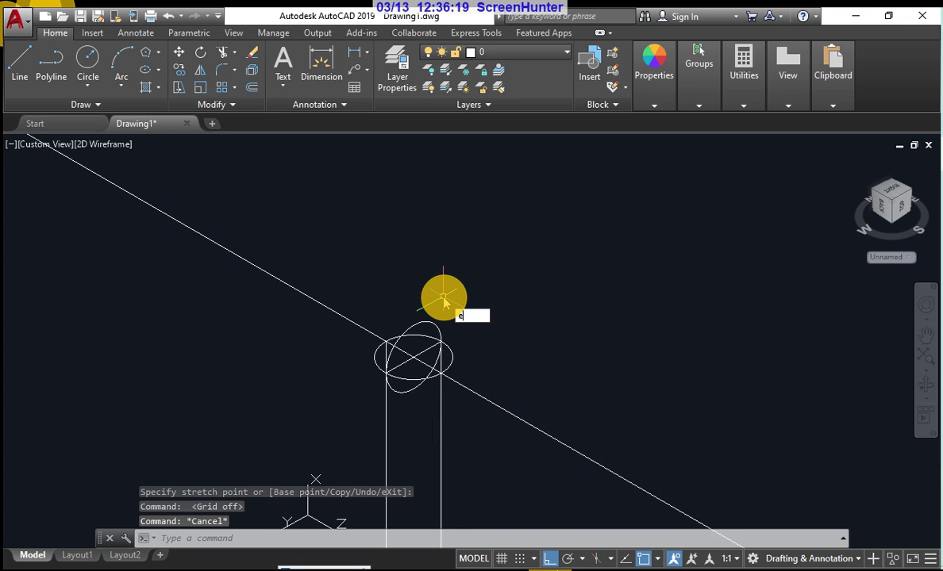
type("xt")
key("Return")
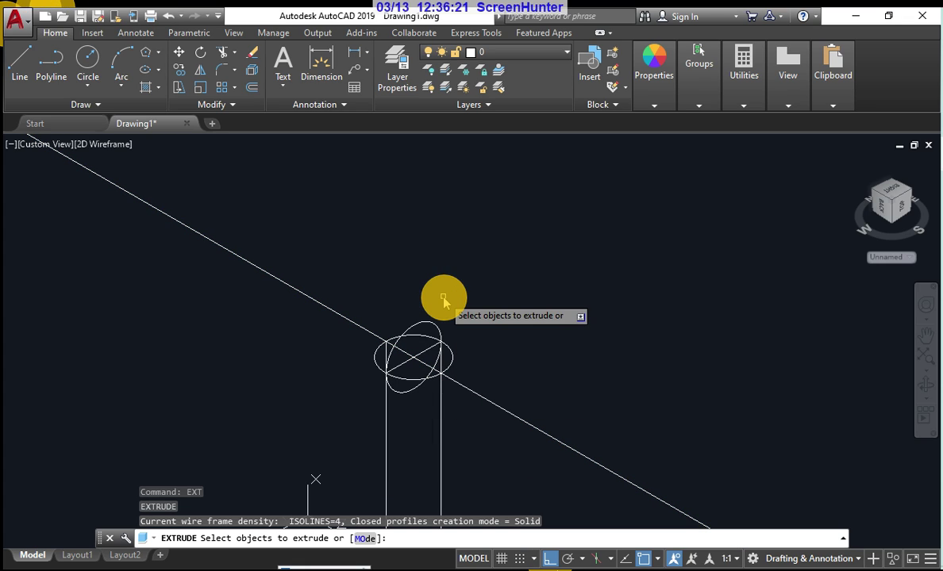
left_click(432, 325)
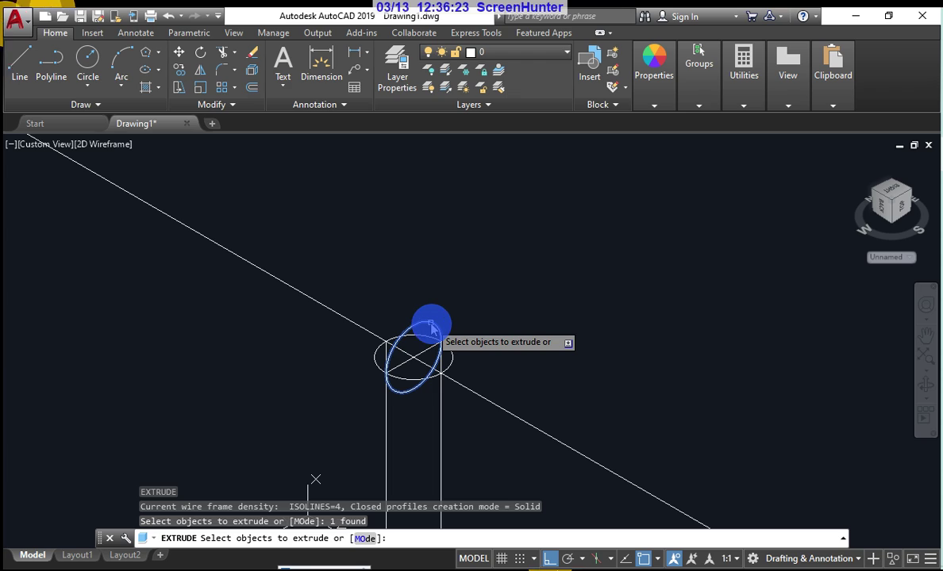
right_click(432, 325)
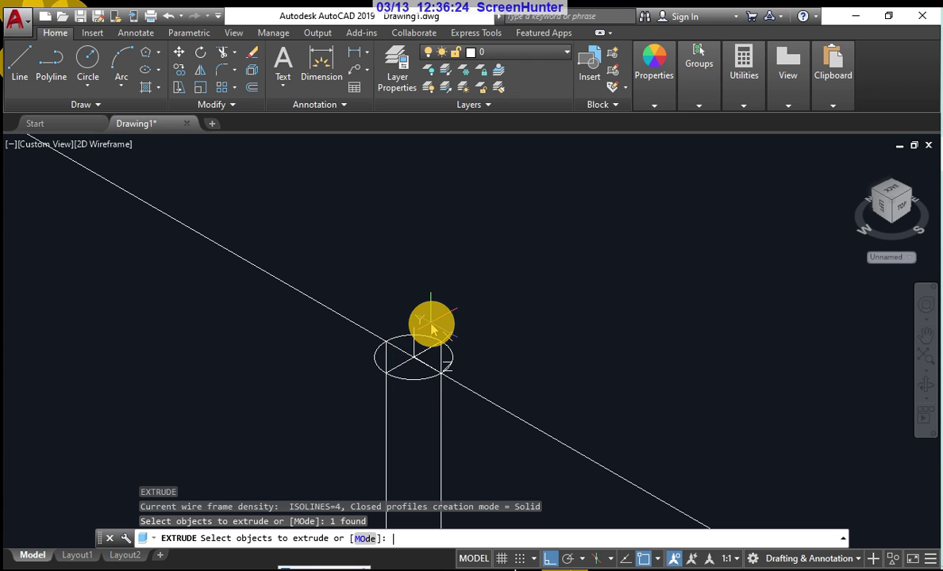
key("Return")
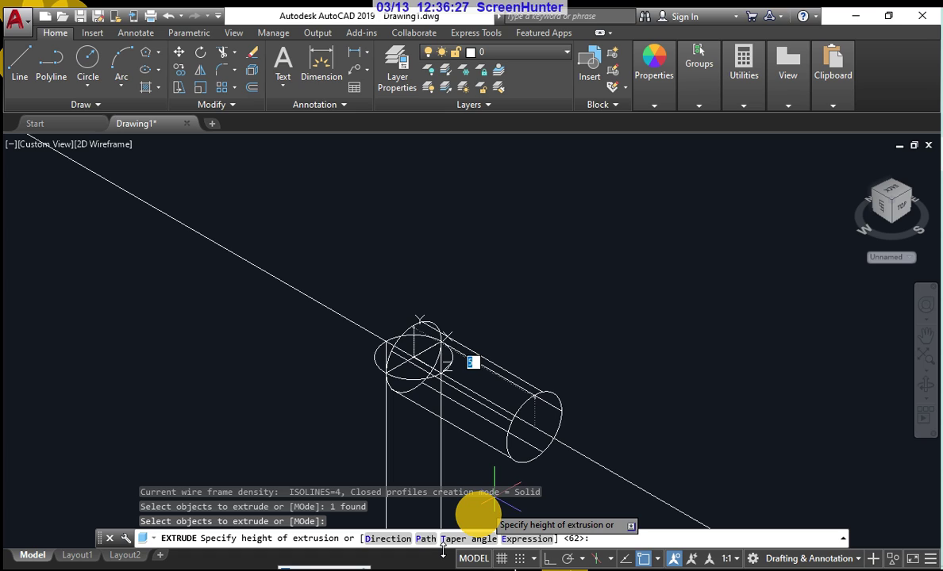
type("p")
key("Return")
scroll(494, 286, "down", 4)
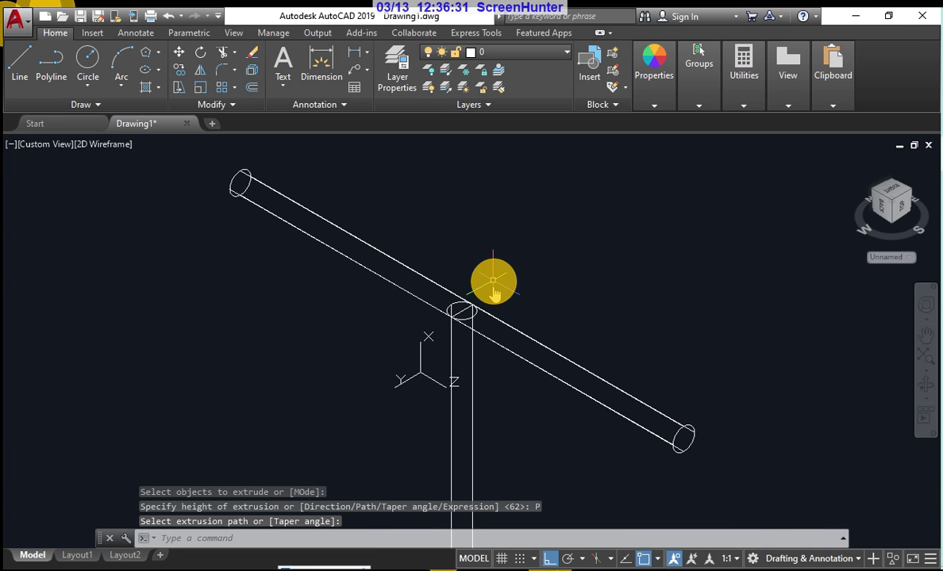
left_click(10, 144)
left_click(235, 200)
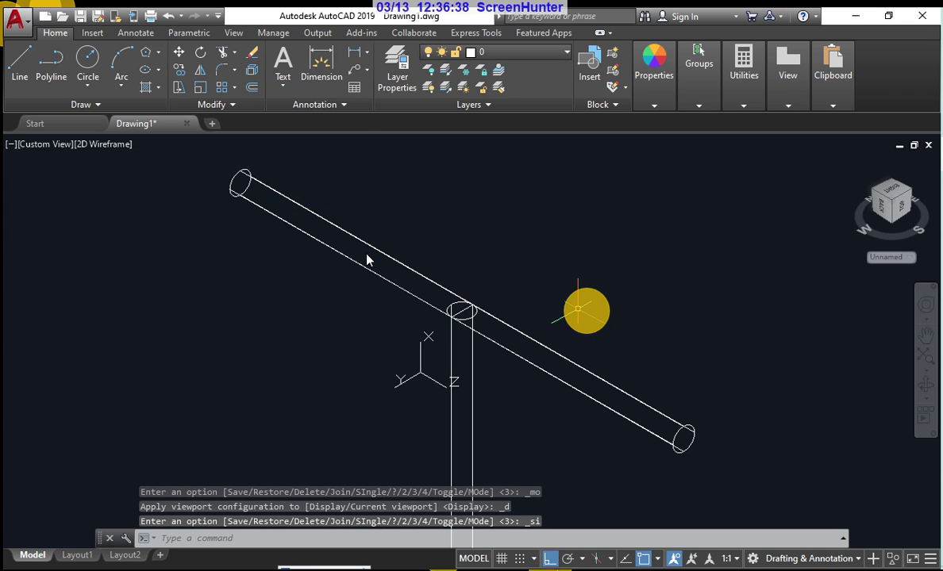
Split the view into two vertical viewports and shade the right one Conceptual.
left_click(10, 143)
mouse_move(86, 176)
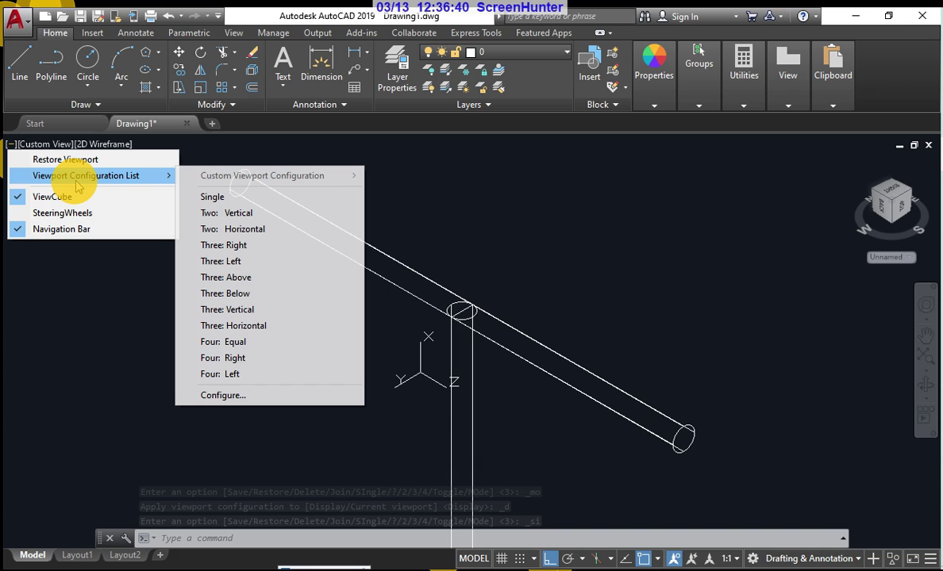
left_click(236, 216)
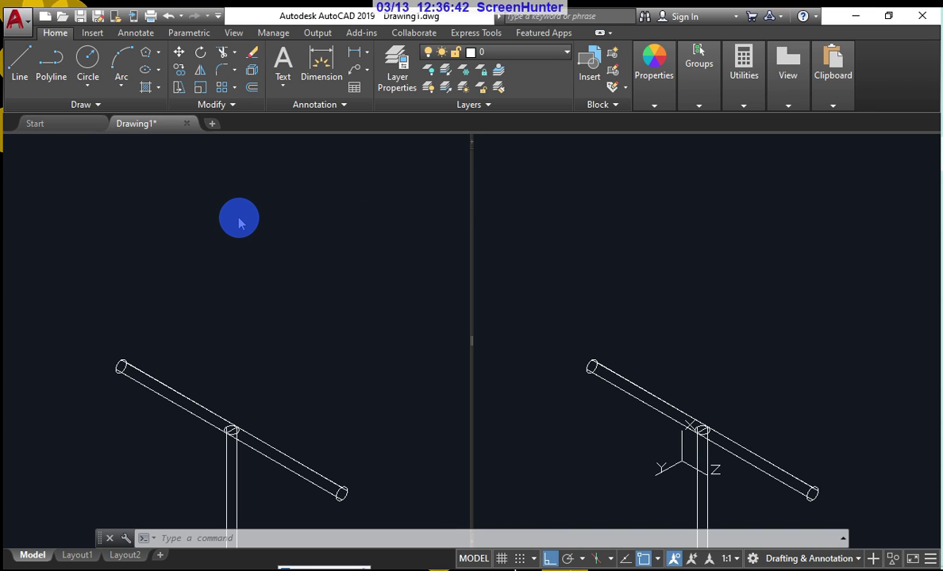
left_click(584, 144)
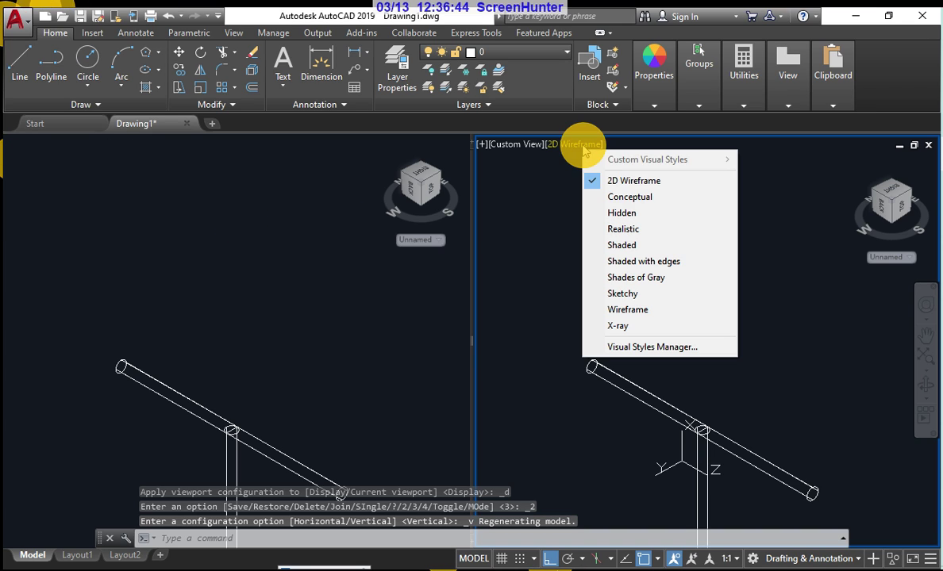
left_click(639, 199)
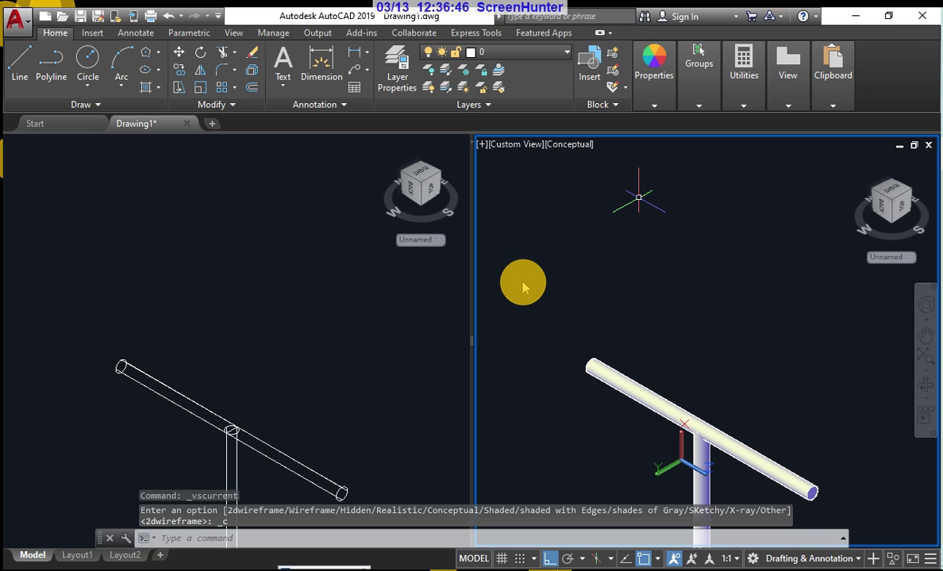
Pan the left viewport to the junction and delete the stray path line.
left_click(456, 345)
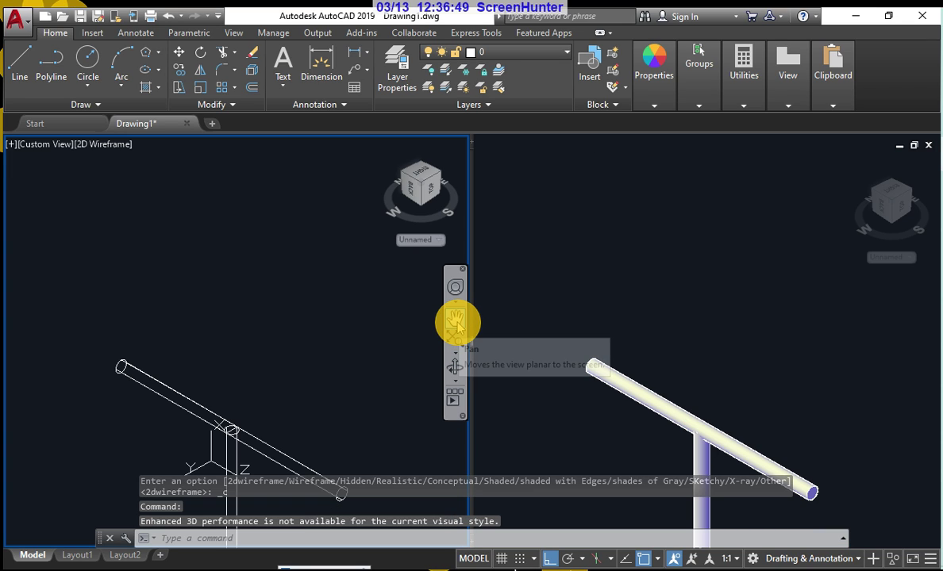
left_click(455, 320)
left_click_drag(224, 380, 184, 200)
scroll(176, 223, "up", 3)
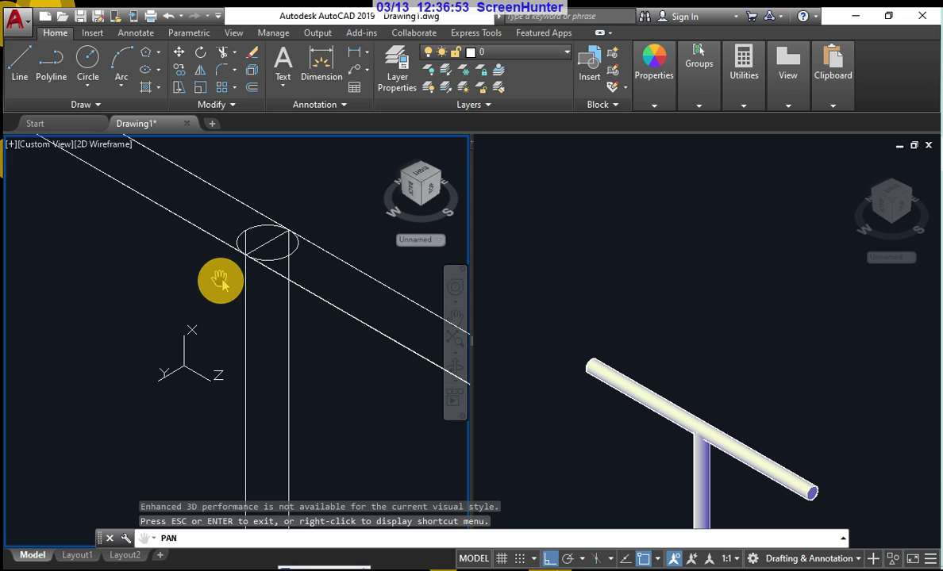
left_click_drag(220, 280, 210, 244)
right_click(225, 216)
left_click(270, 228)
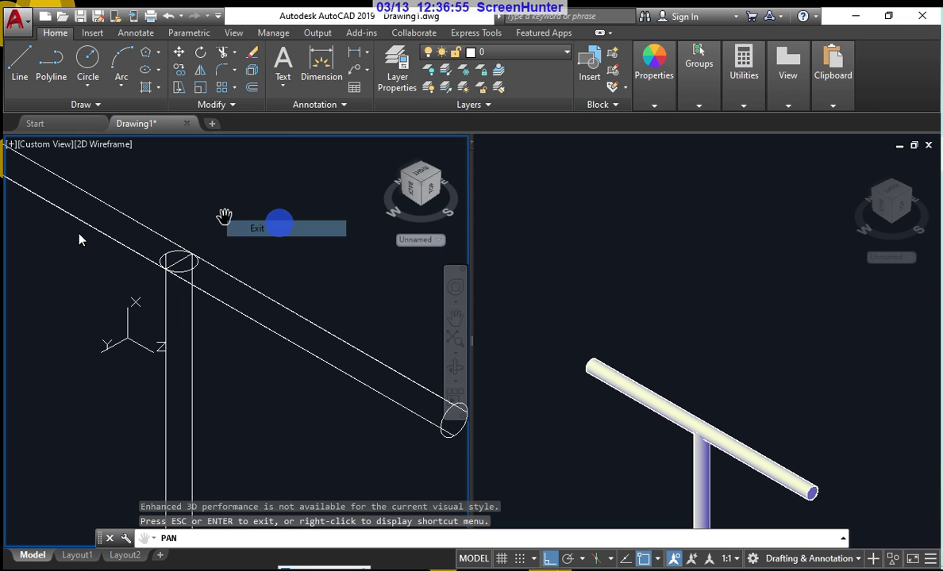
left_click(164, 346)
key("Delete")
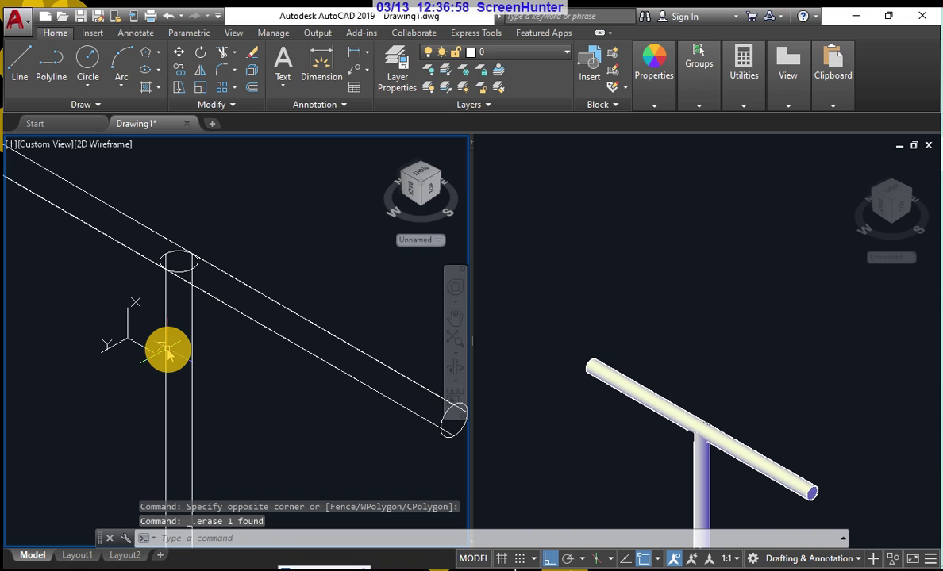
Orbit the left viewport to look at the model from the back.
left_click(454, 373)
left_click_drag(343, 352, 139, 348)
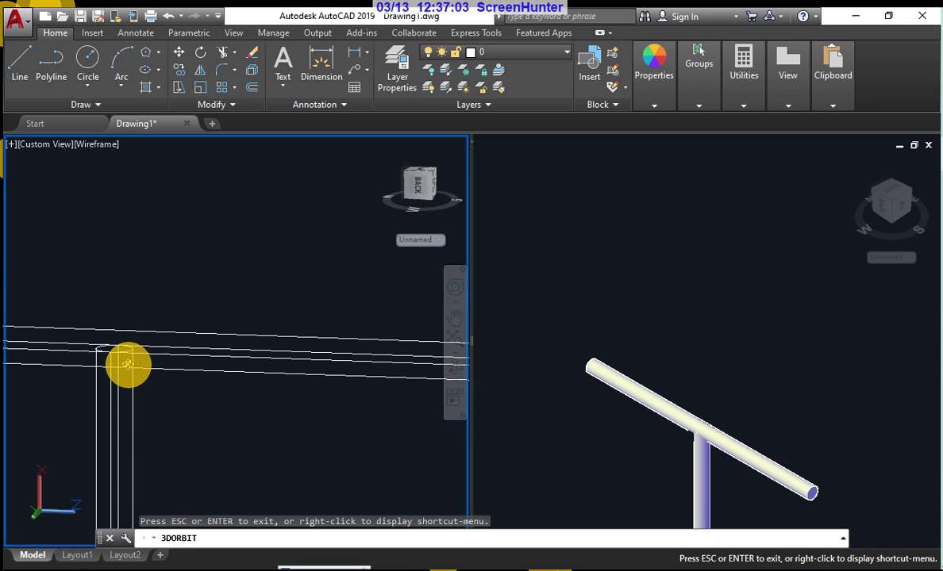
key("Escape")
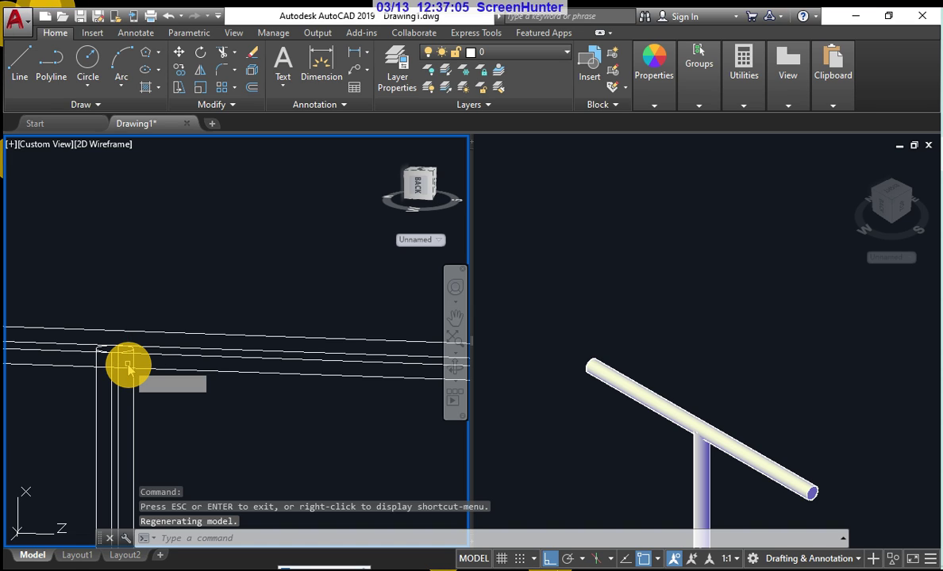
Union the vertical cylinder and the tube into a single solid.
type("union")
key("Return")
left_click_drag(183, 397, 111, 349)
left_click(130, 389)
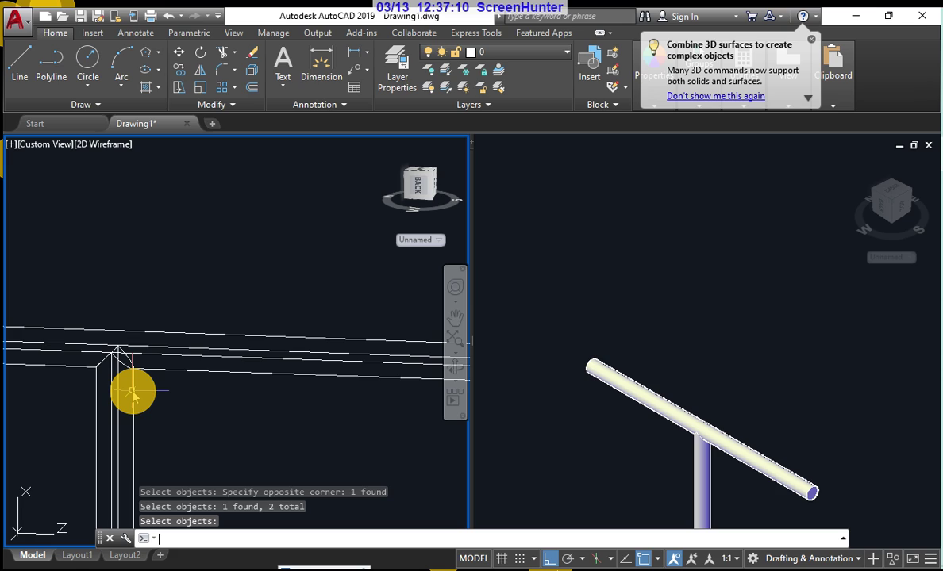
key("Return")
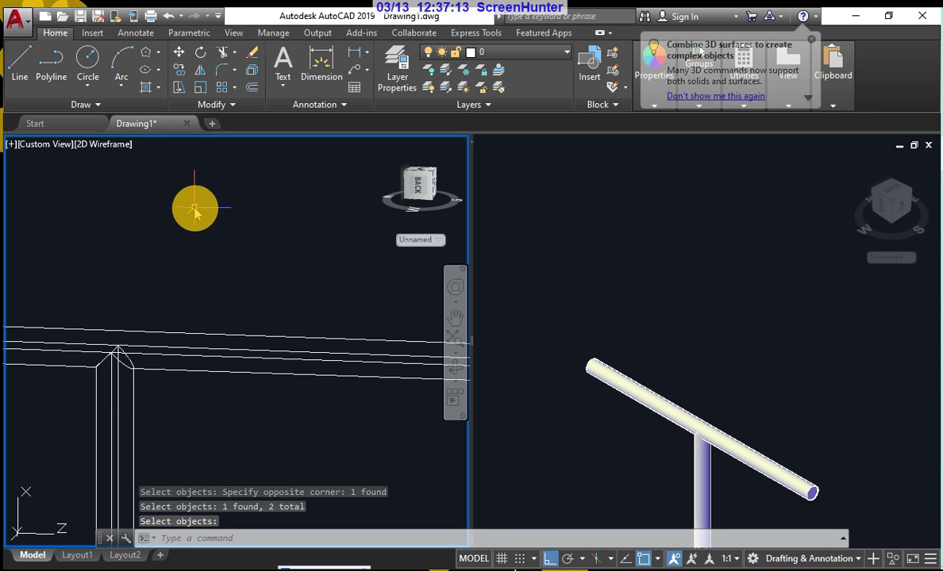
Apply a radius-1 FILLETEDGE to the two edges where the tube meets the cylinder.
type("FILL")
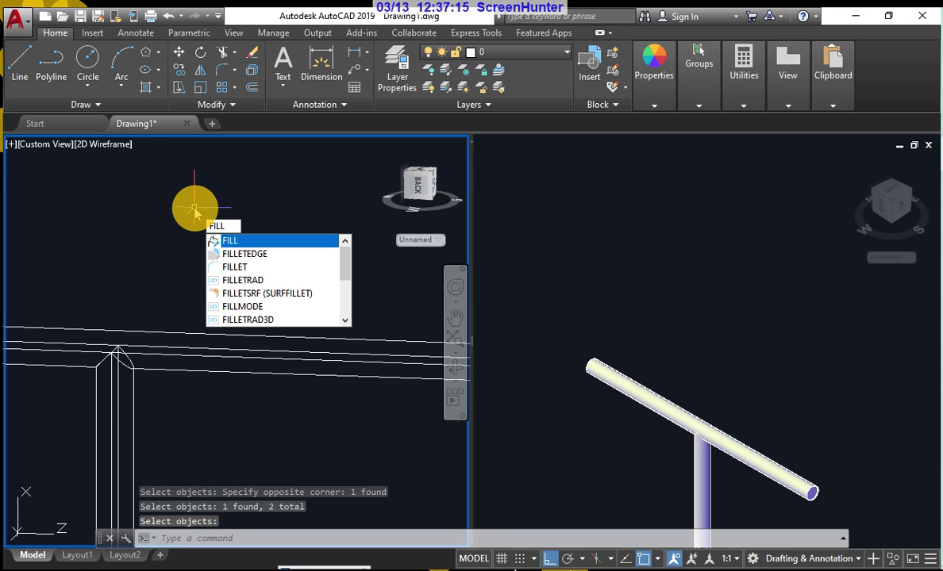
key("Down")
key("Return")
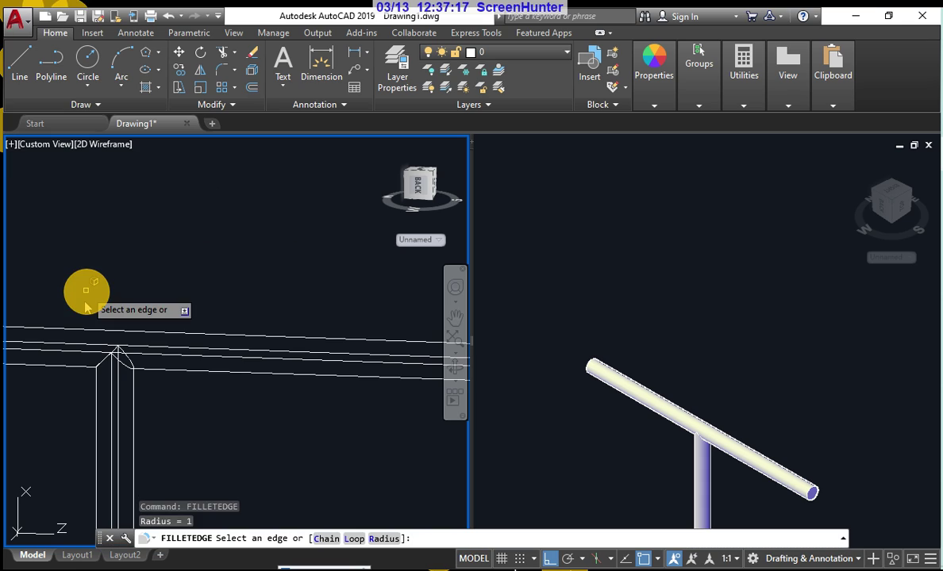
left_click(104, 361)
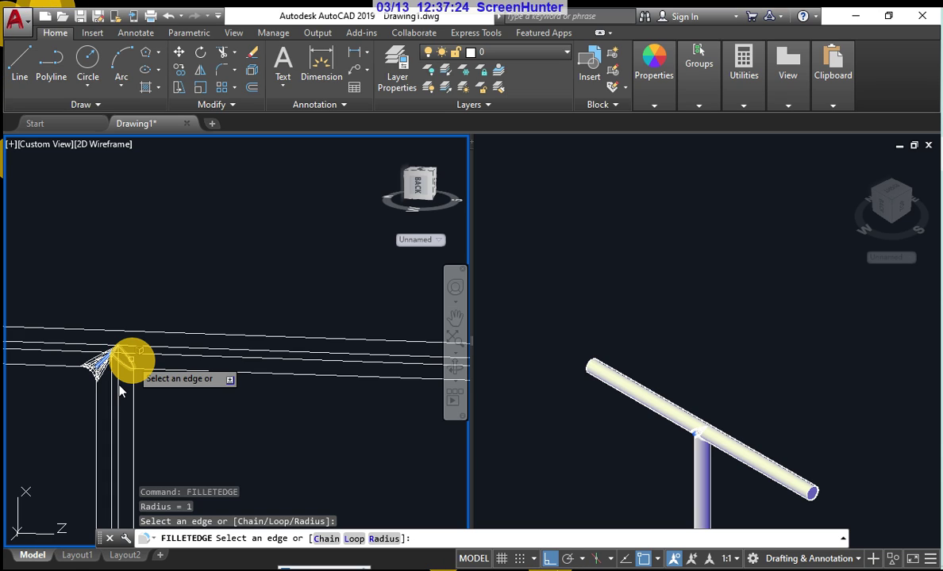
left_click(131, 360)
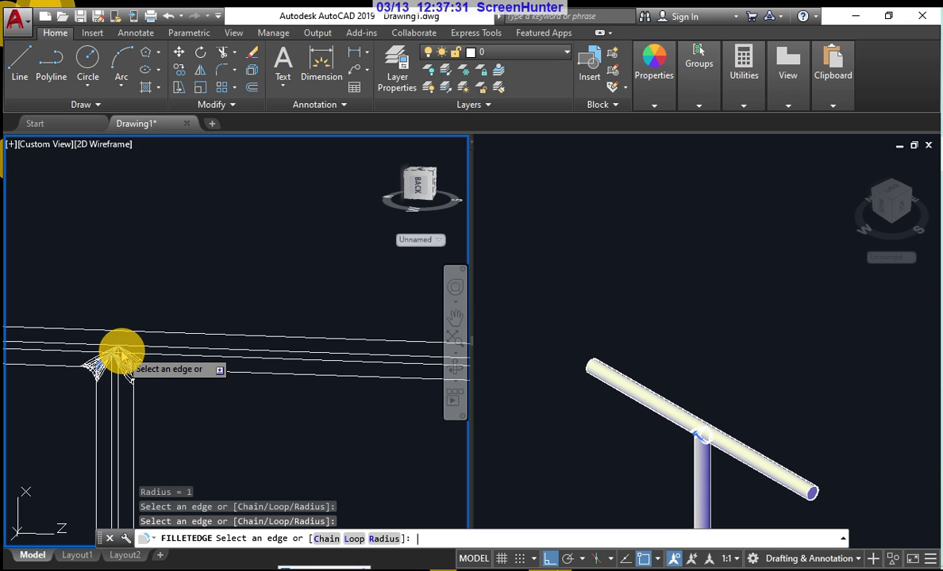
key("Return")
key("Return")
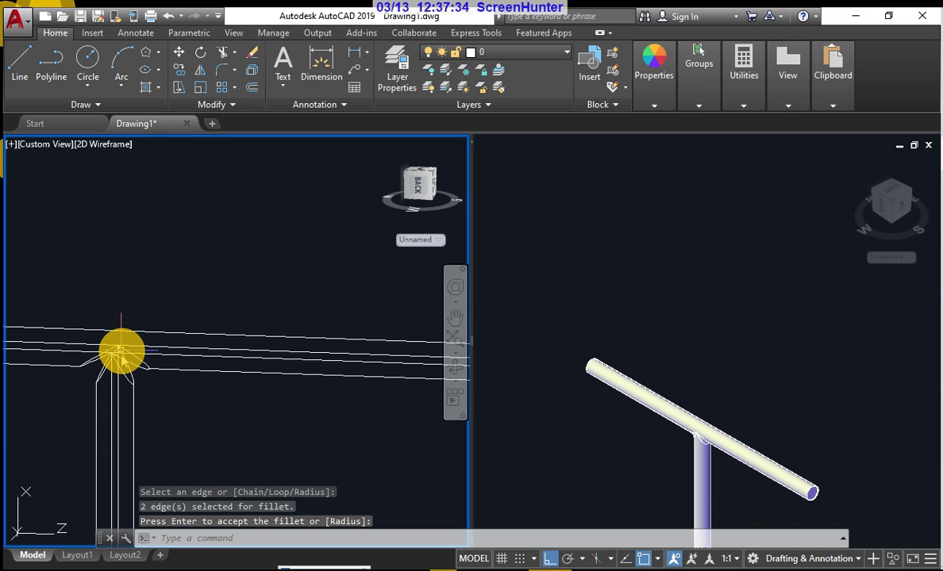
Orbit and zoom the Conceptual viewport for a close look at the rounded junction.
middle_click_drag(698, 441, 720, 451, "shift")
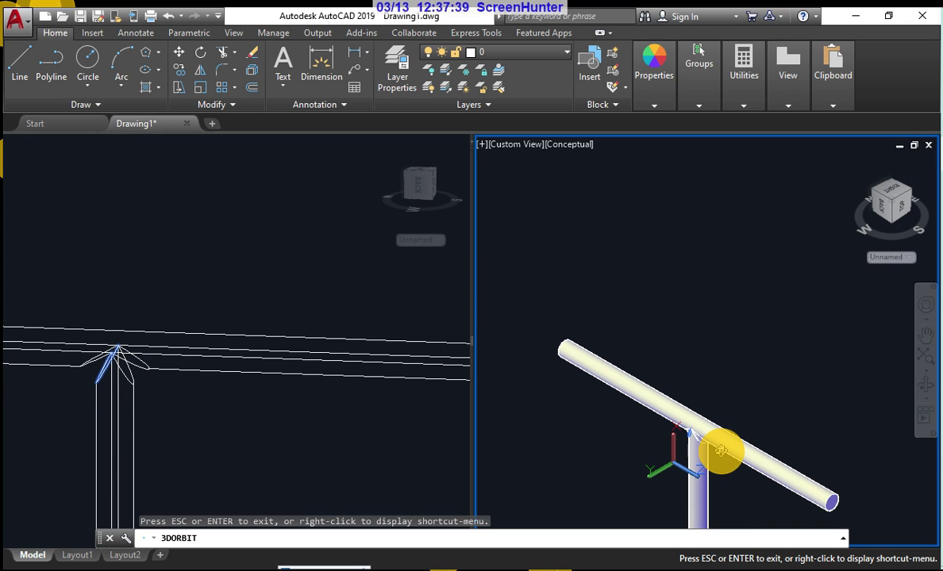
scroll(720, 451, "up", 3)
scroll(705, 437, "up", 1)
scroll(705, 437, "up", 1)
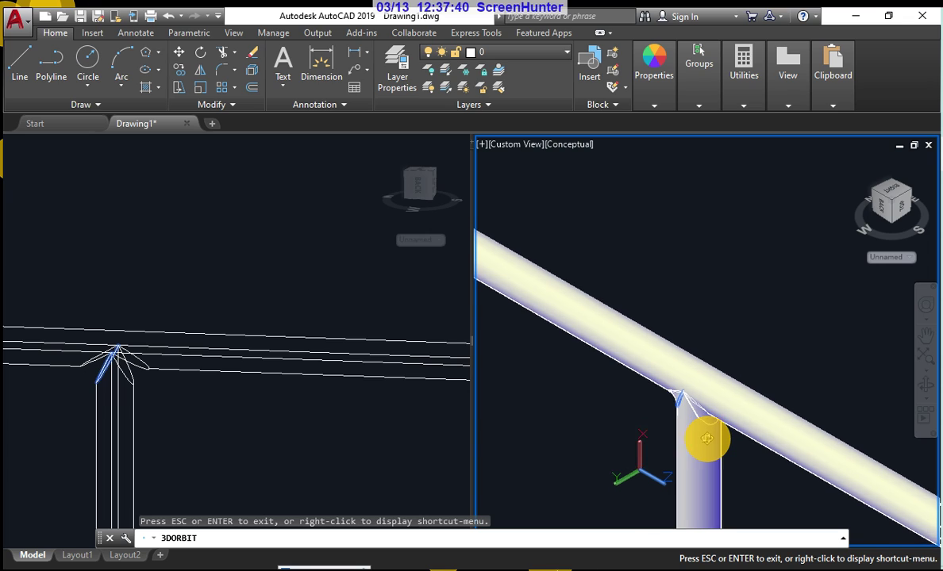
scroll(692, 450, "up", 2)
left_click_drag(692, 450, 743, 429)
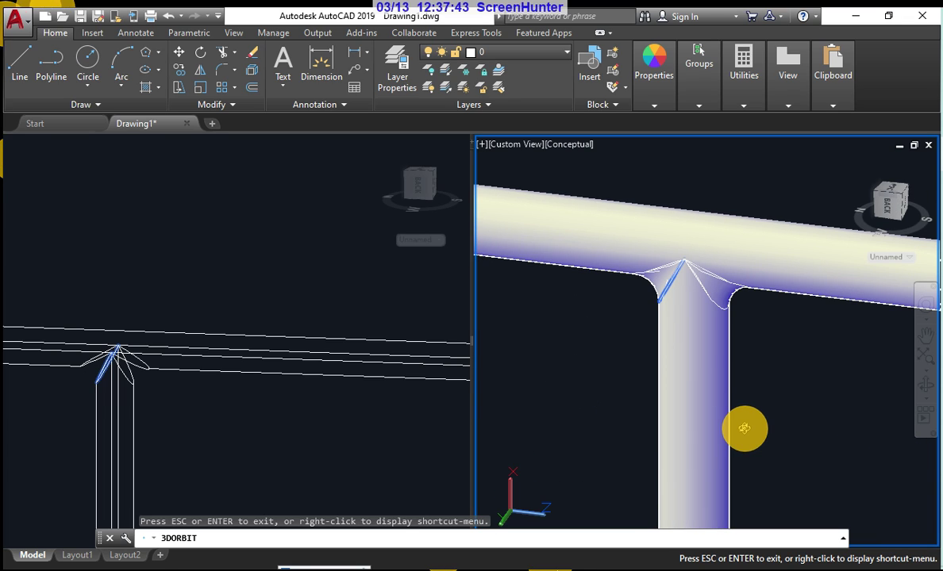
right_click(206, 339)
left_click(287, 258)
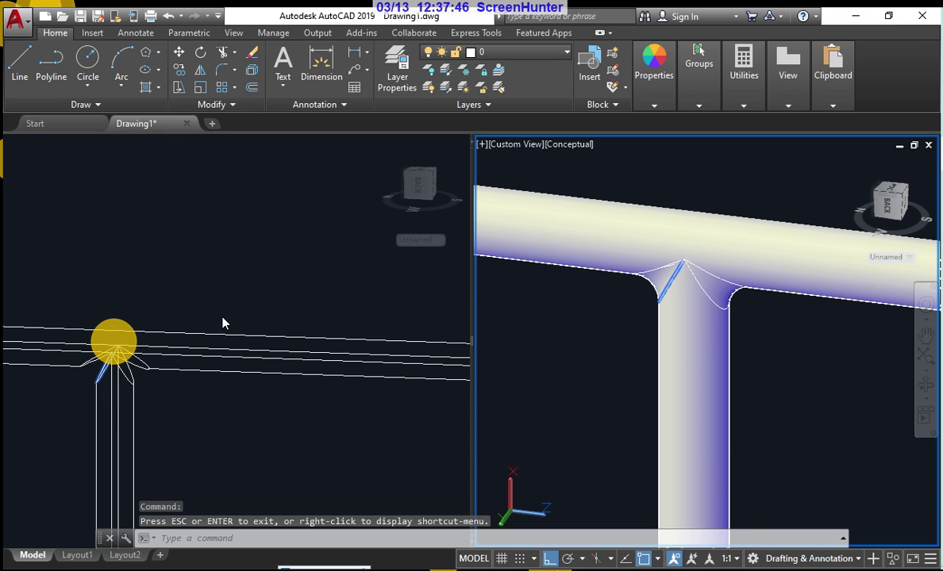
left_click(585, 317)
left_click(482, 144)
mouse_move(563, 175)
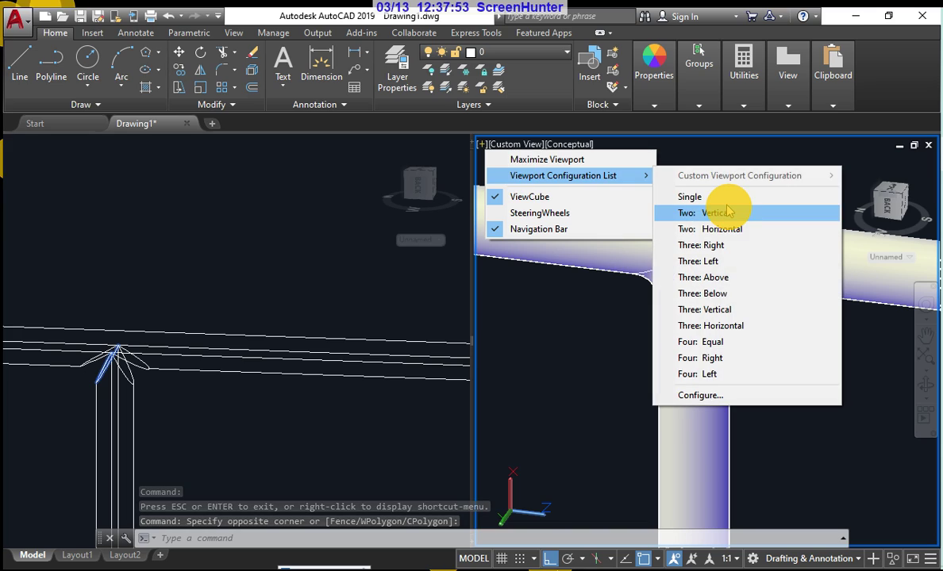
Switch to a single Conceptual viewport and orbit until the whole T-handle with its bottom hex socket is framed.
left_click(727, 212)
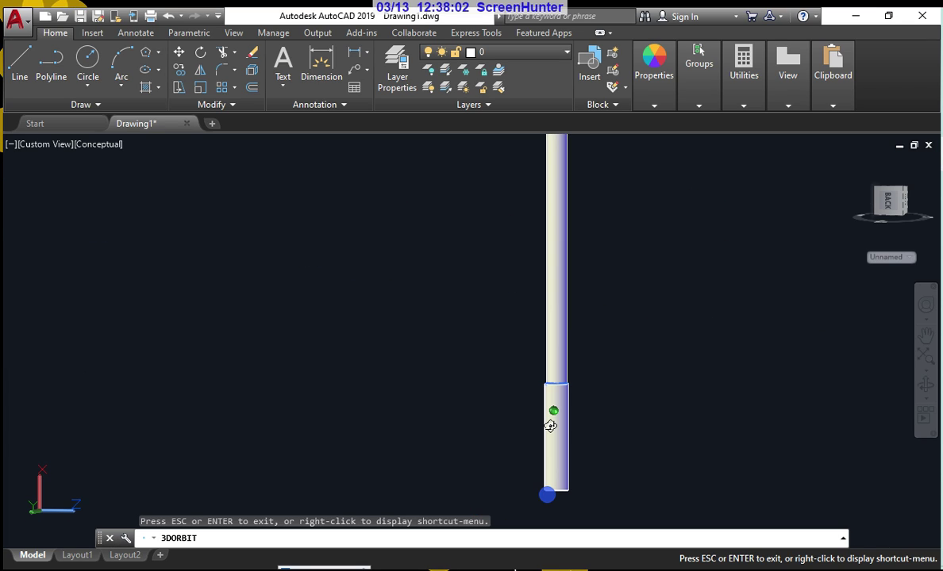
left_click_drag(550, 426, 558, 355)
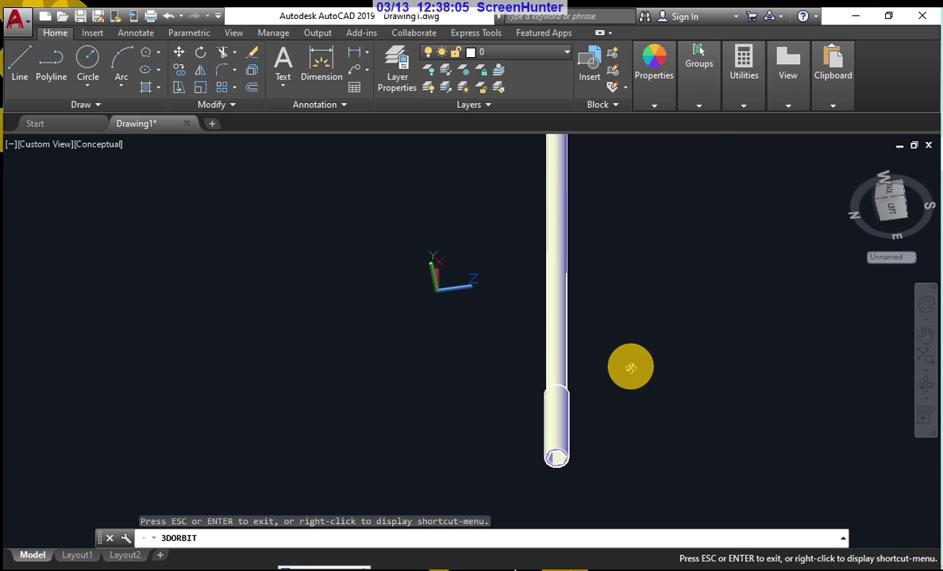
left_click_drag(631, 366, 604, 385)
left_click_drag(619, 442, 775, 339)
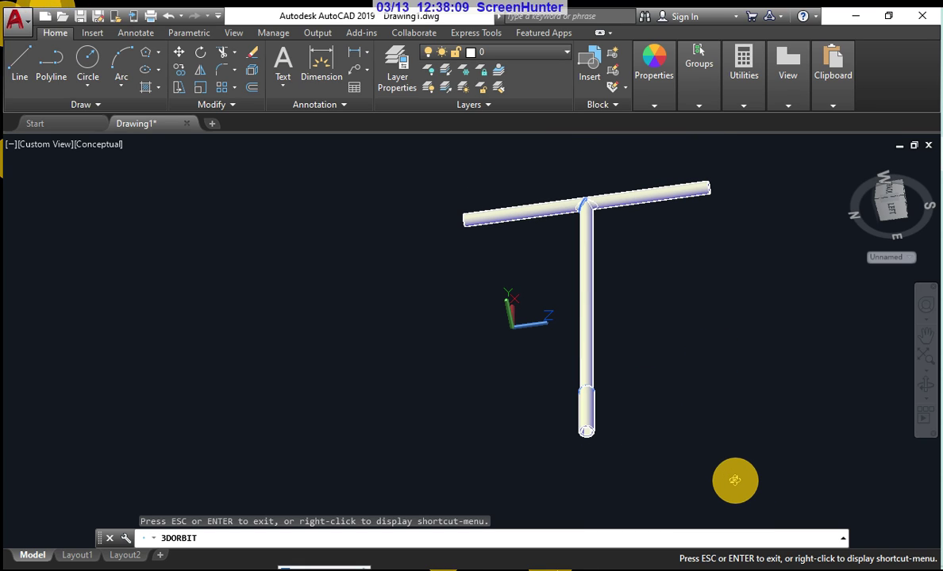
key("Escape")
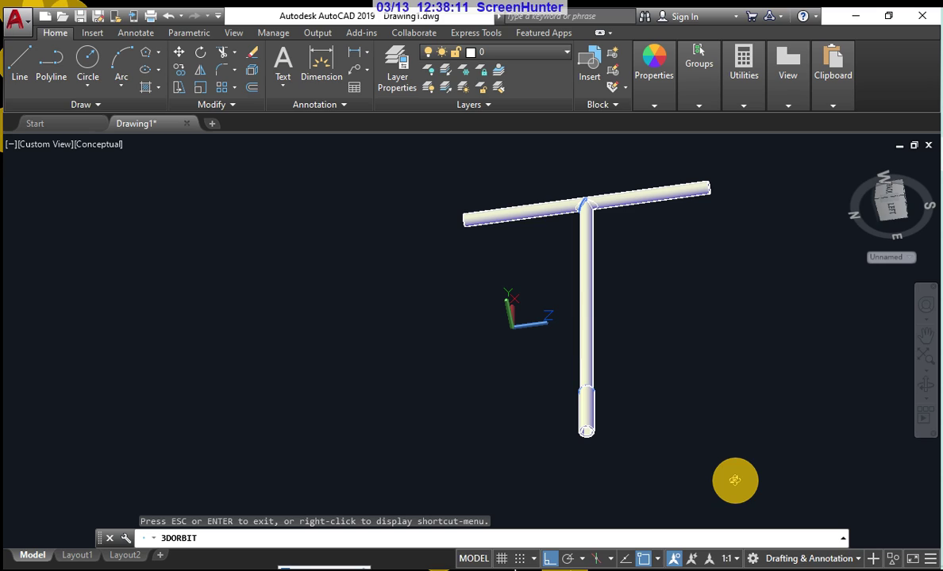